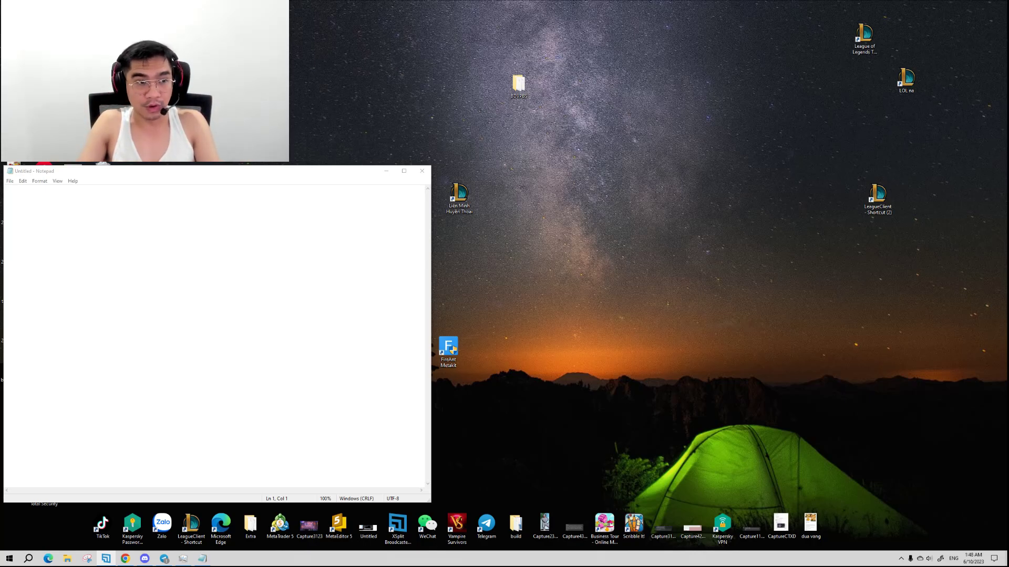
Step: Write the note line "B1: Google - TFT DTCL PBE" and begin a second line with "B2:"
left_click(130, 194)
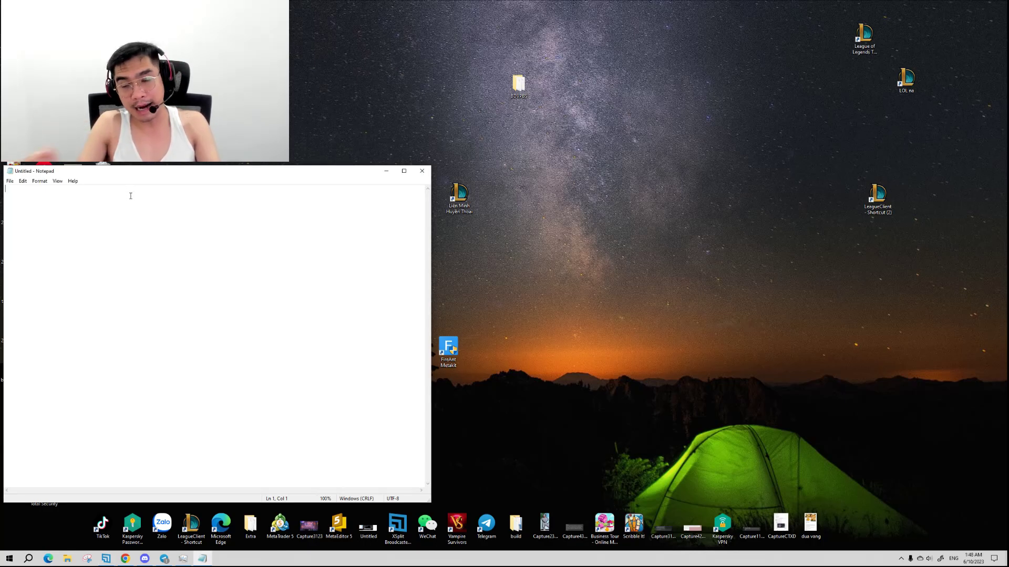
type("B")
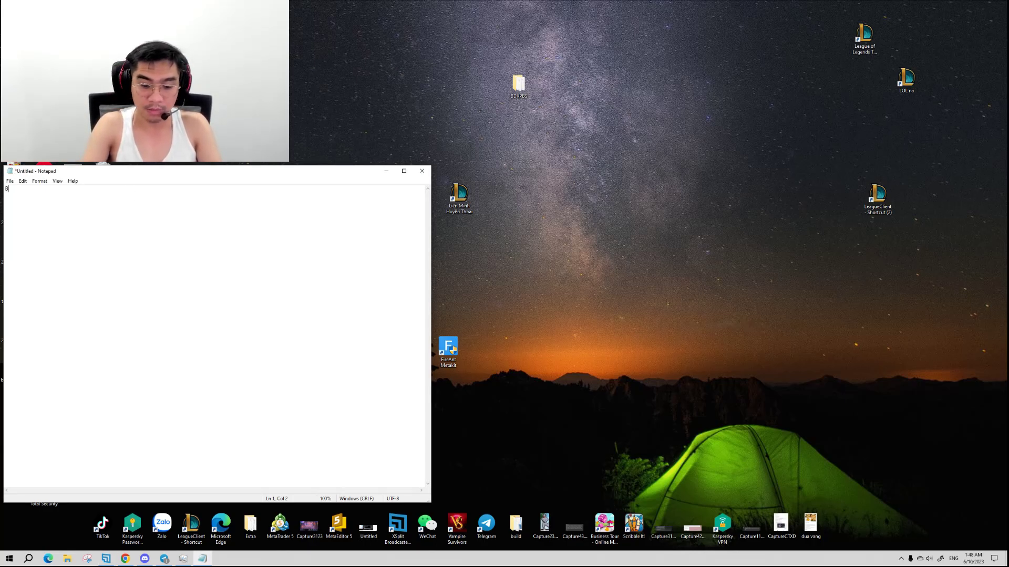
type("1: Goo")
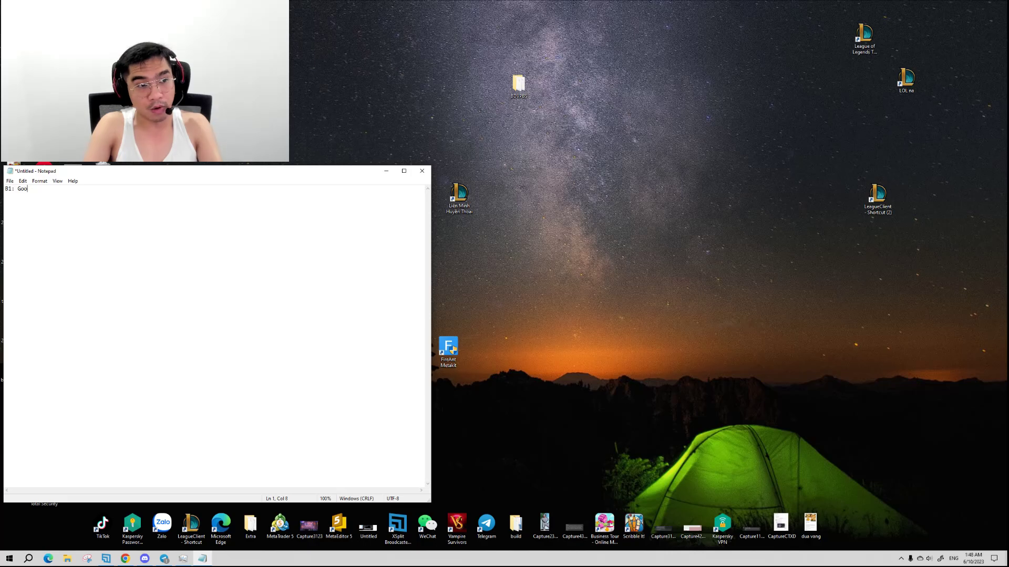
type("gle - TFT")
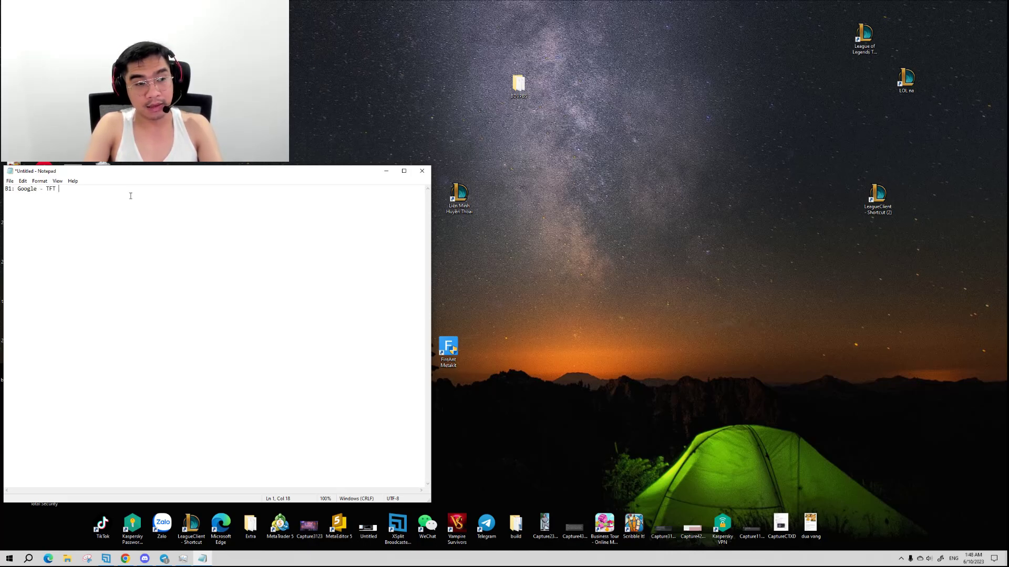
type(" DC")
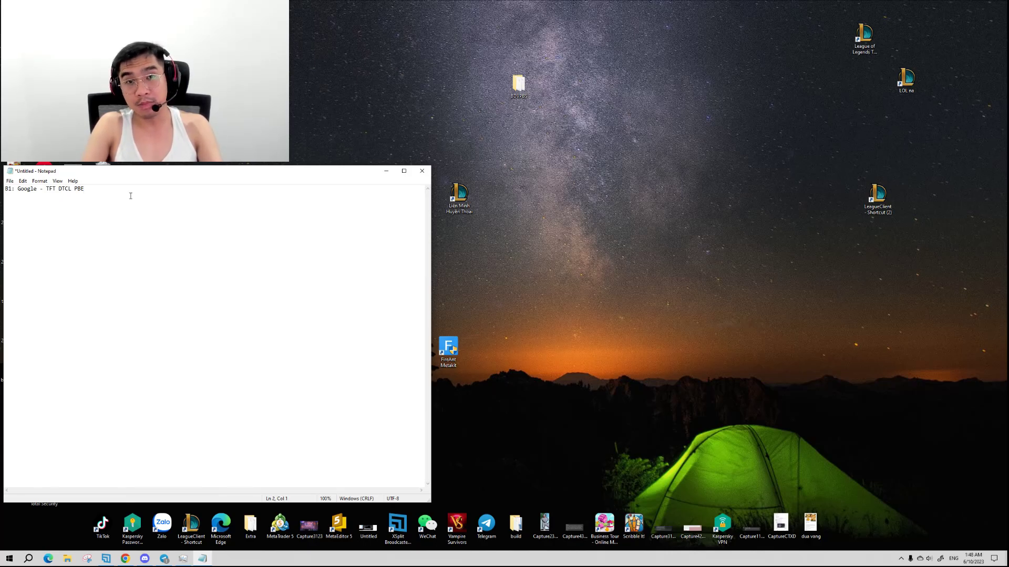
type("B2:")
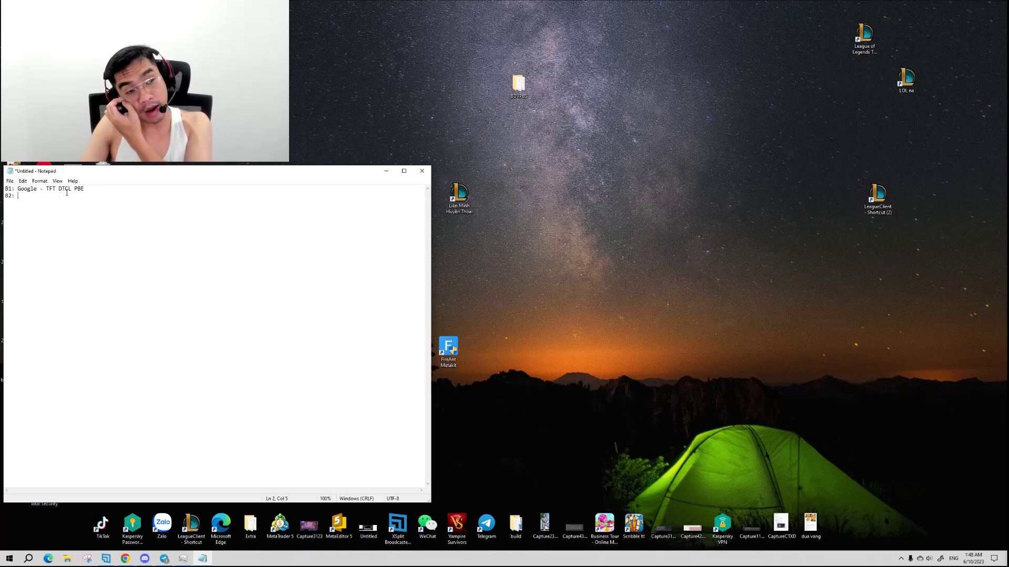
left_click(882, 197)
right_click(882, 197)
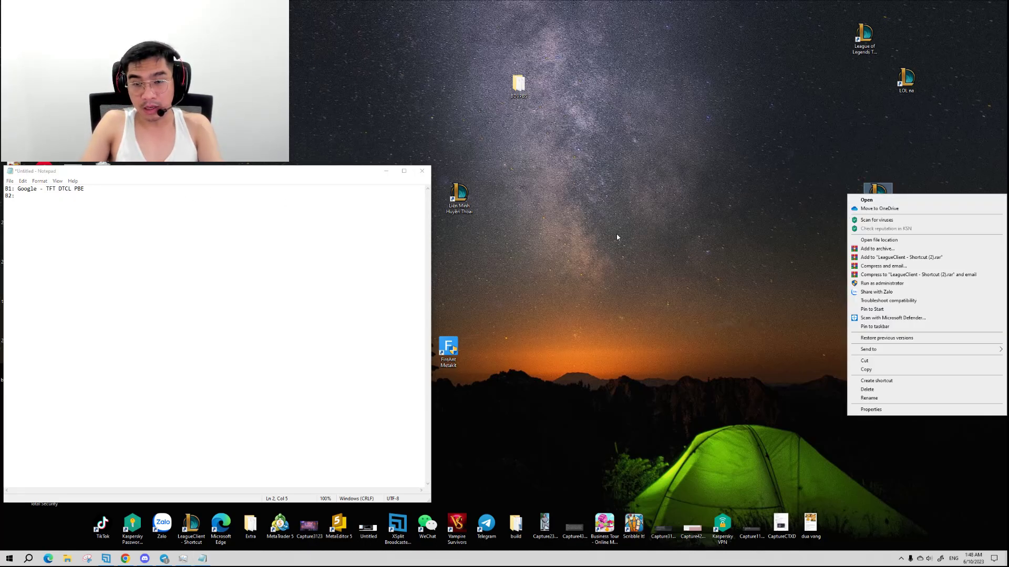
left_click(604, 210)
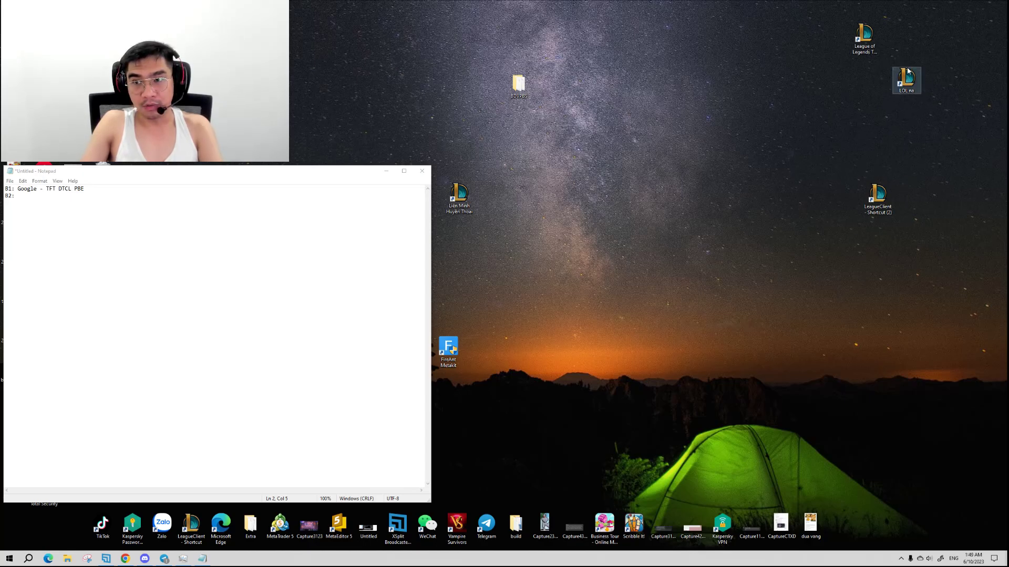
Step: Move the League of Legends Tournament Realm 5 (Esports) desktop shortcut a little away from the LOL na shortcut
left_click(864, 37)
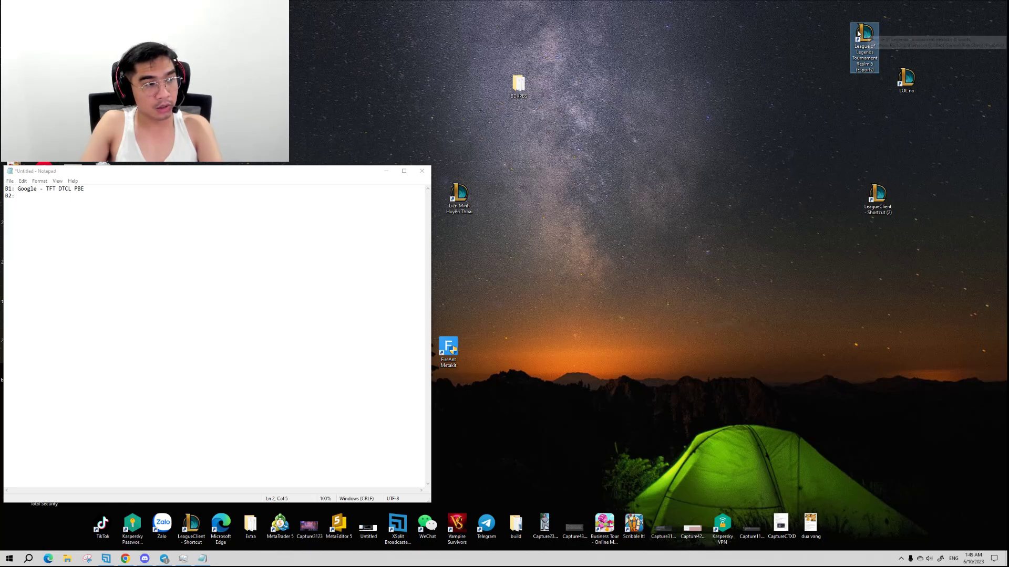
left_click_drag(866, 41, 832, 31)
mouse_move(875, 61)
left_mouse_down()
mouse_move(876, 218)
mouse_move(874, 61)
left_mouse_up()
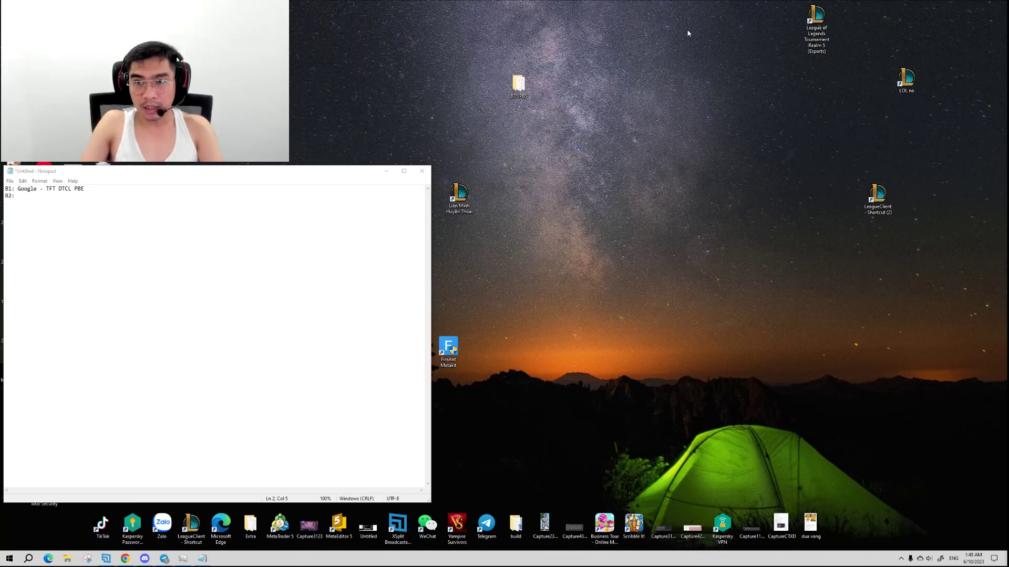
Step: Open the file location of LeagueClient - Shortcut (2), then go to the League of Legends (PBE) folder inside Riot Games and find LeagueClient
right_click(876, 201)
left_click(885, 245)
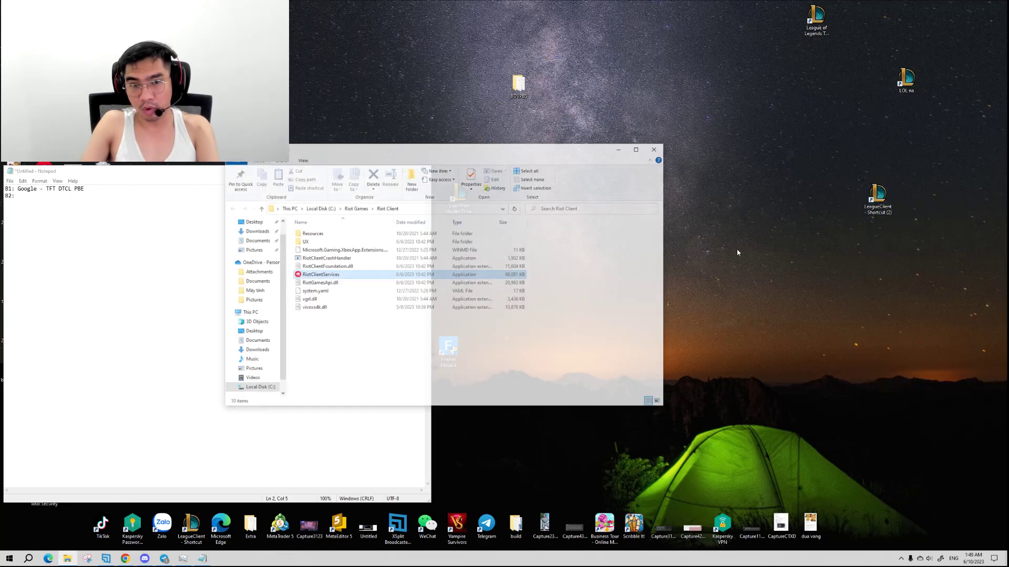
left_click(355, 208)
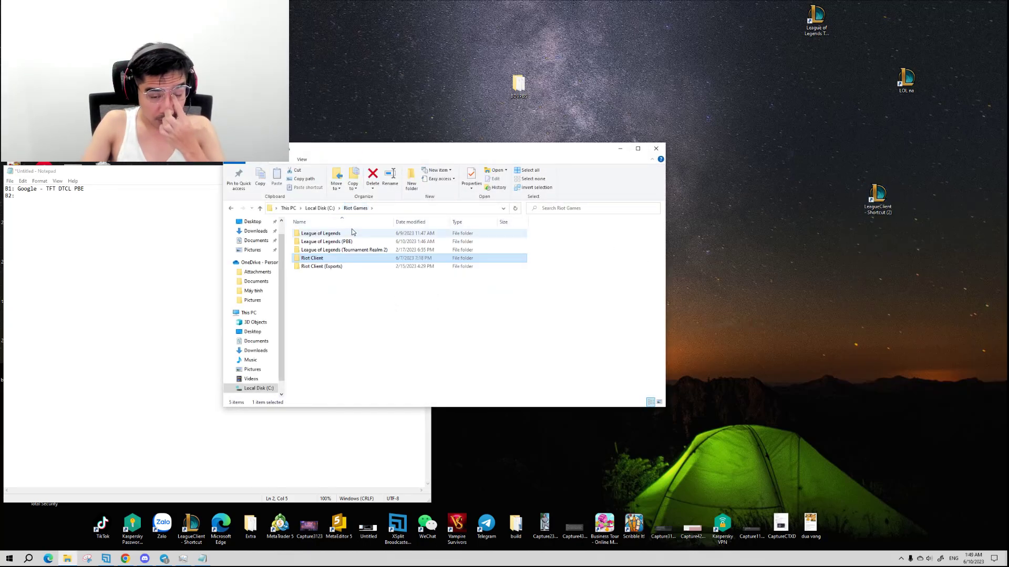
mouse_move(328, 246)
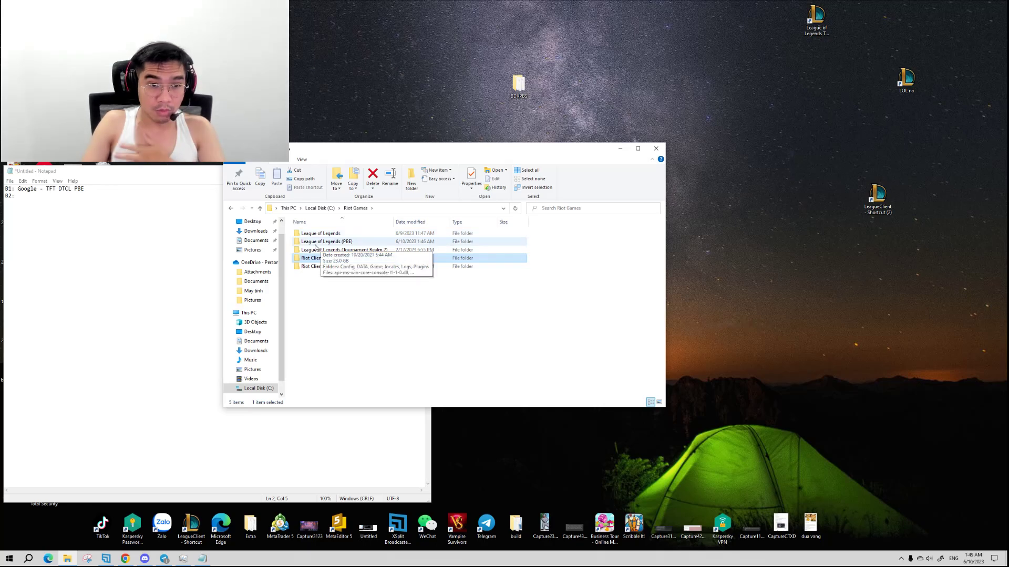
double_click(352, 245)
scroll(362, 252, "down", 8)
scroll(357, 256, "down", 7)
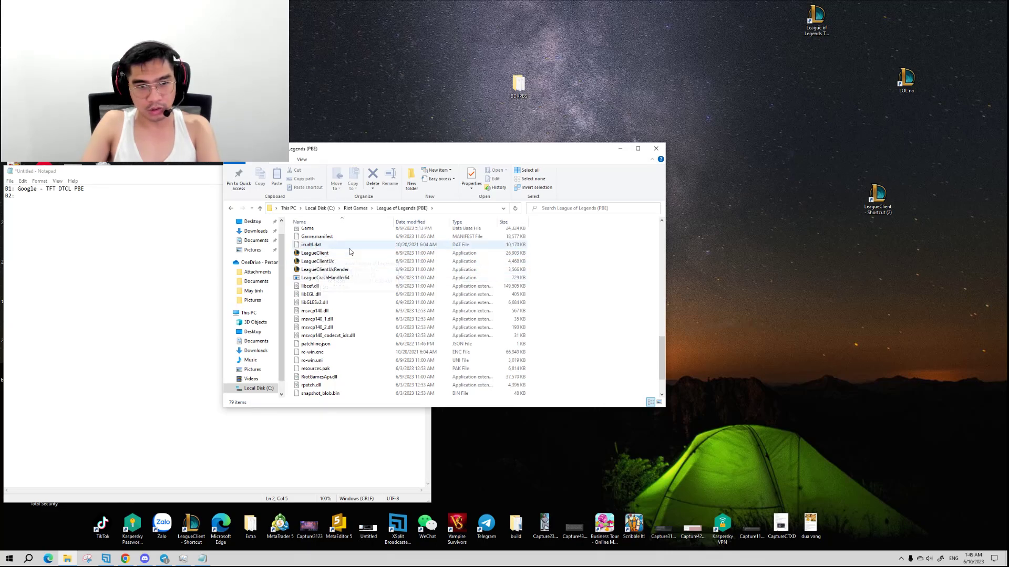
Step: Create a desktop shortcut for the LeagueClient application, place it beside LeagueClient - Shortcut (2), and close the folder window
right_click(318, 256)
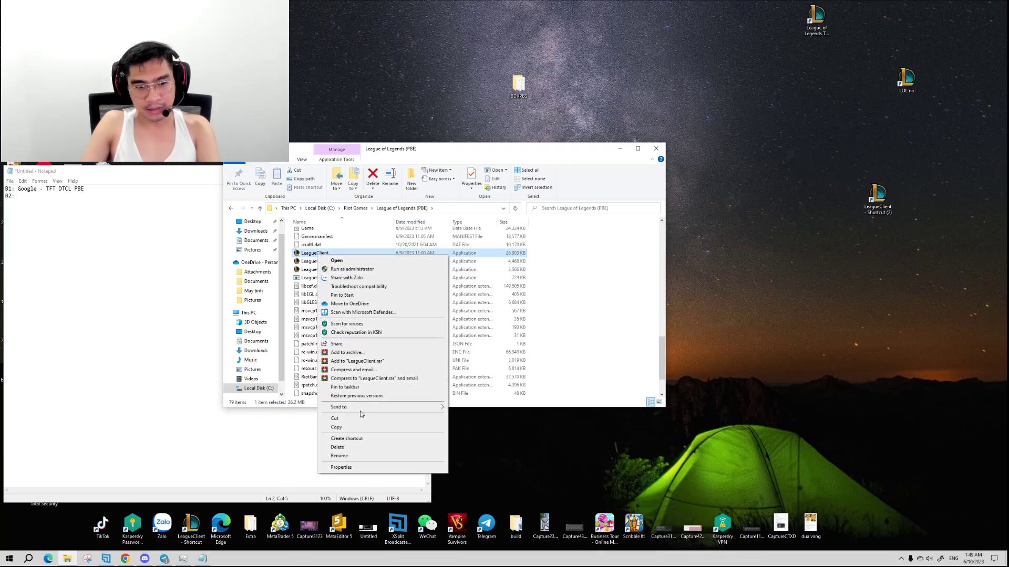
mouse_move(372, 409)
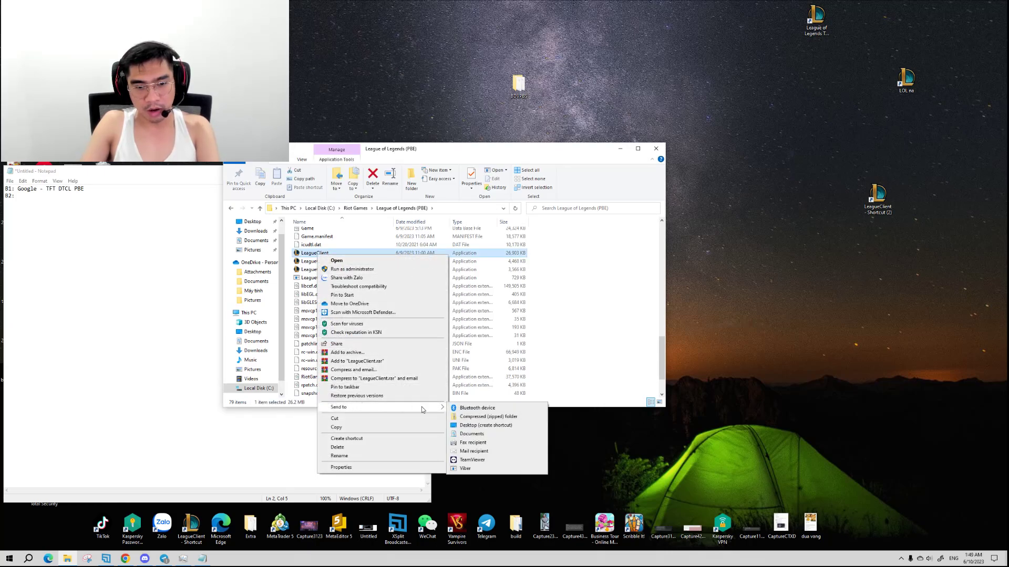
left_click(486, 425)
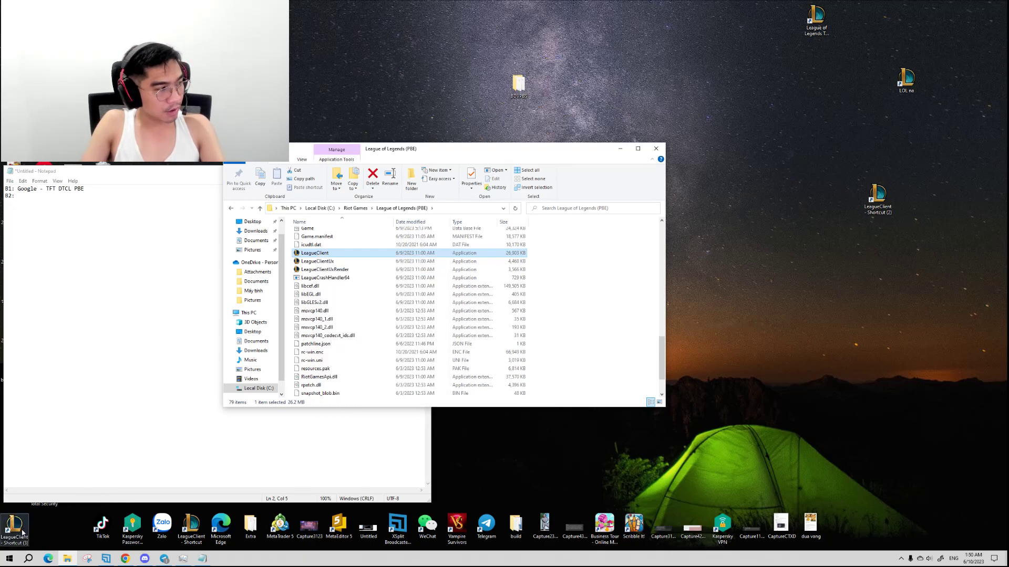
left_click_drag(23, 531, 808, 201)
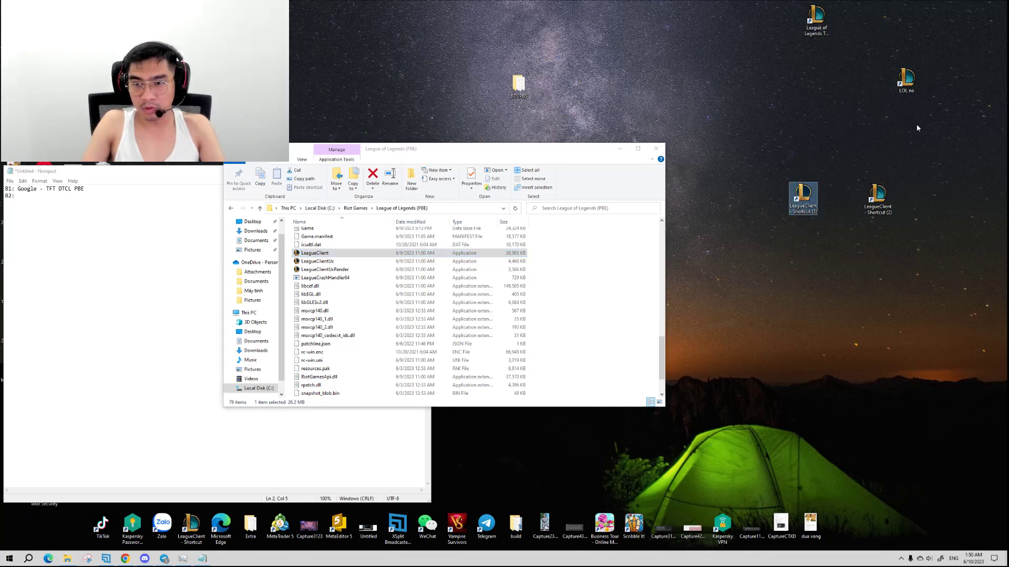
left_click(830, 182)
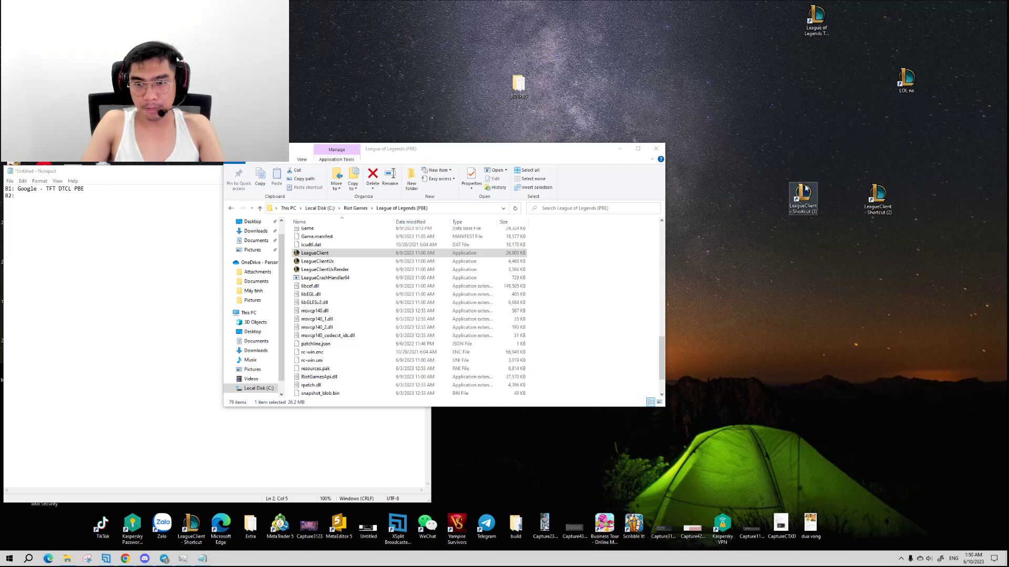
left_click_drag(828, 212, 709, 171)
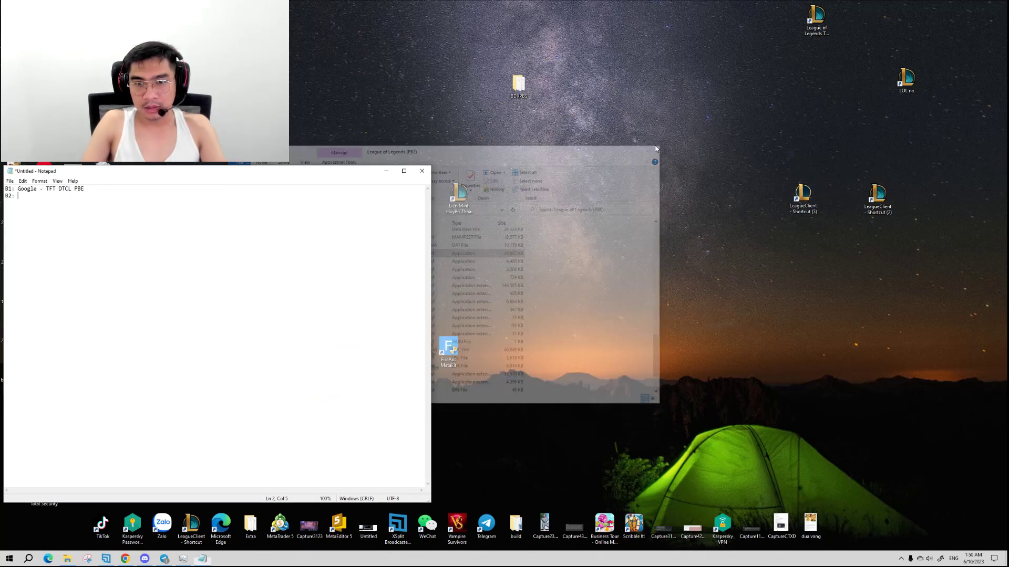
Step: Append --locale=vi_VN after a single space to the Target of LeagueClient - Shortcut (3) and save its properties
right_click(798, 199)
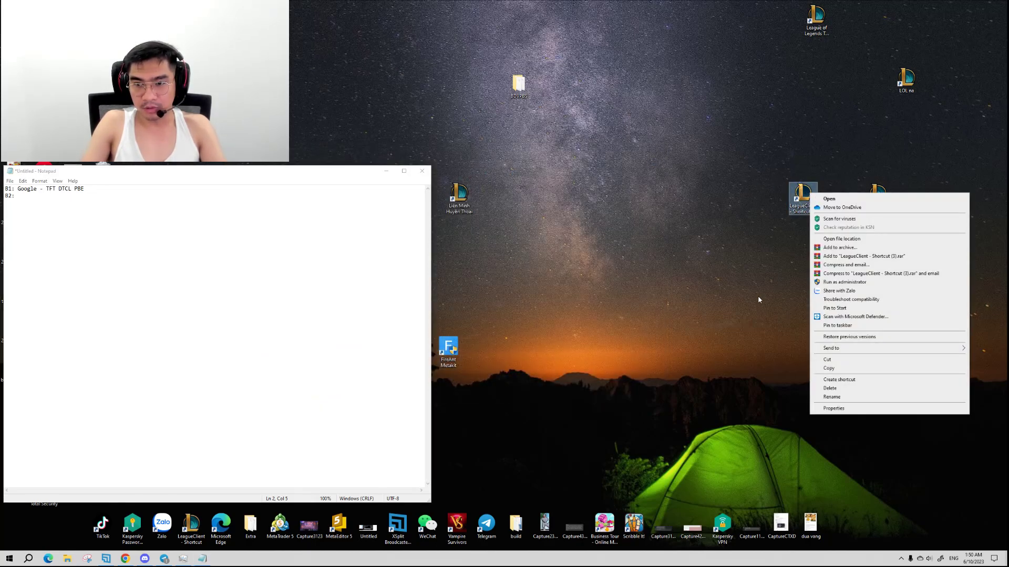
left_click(834, 408)
left_click(930, 271)
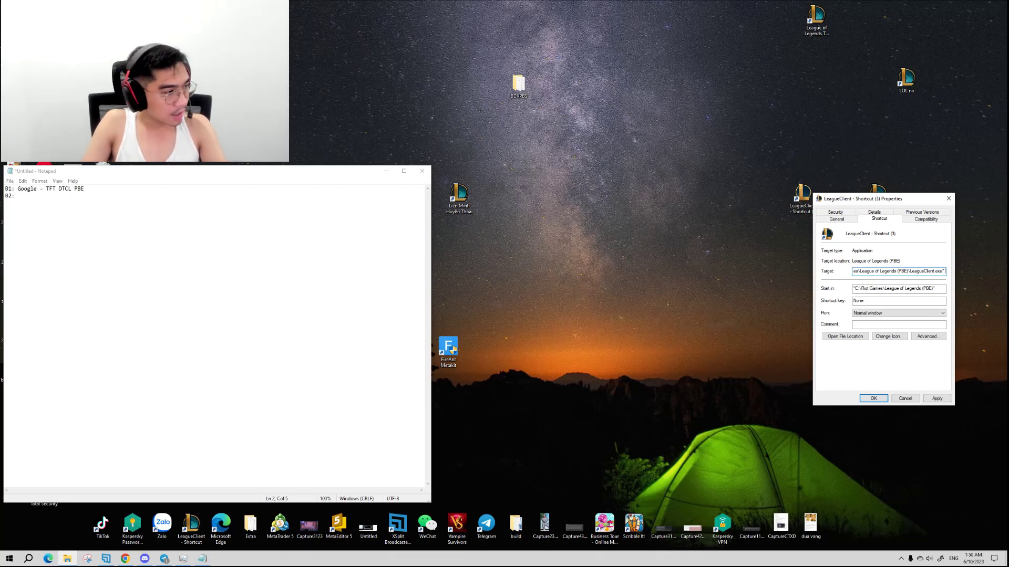
key("alt+Tab")
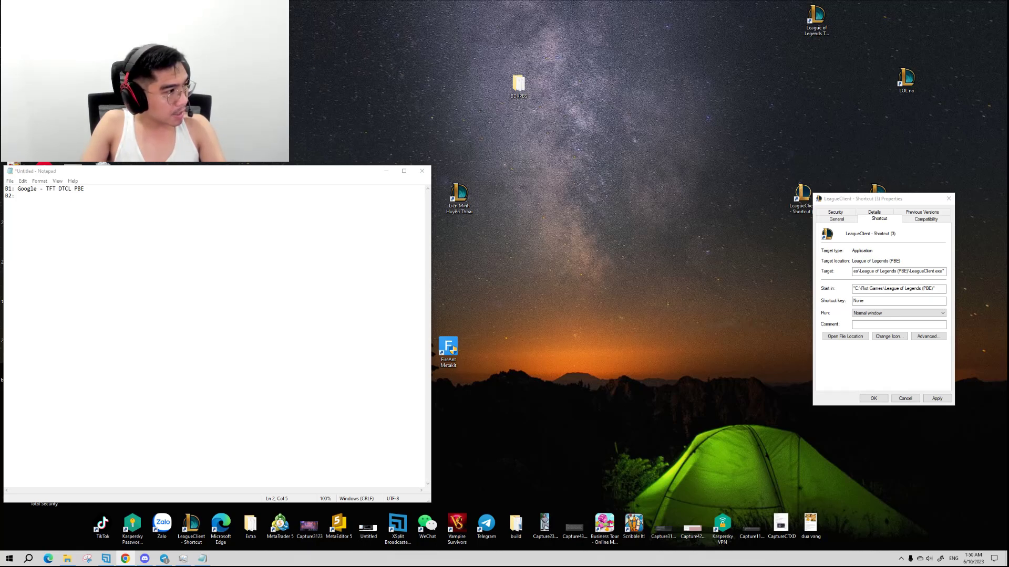
left_click(944, 274)
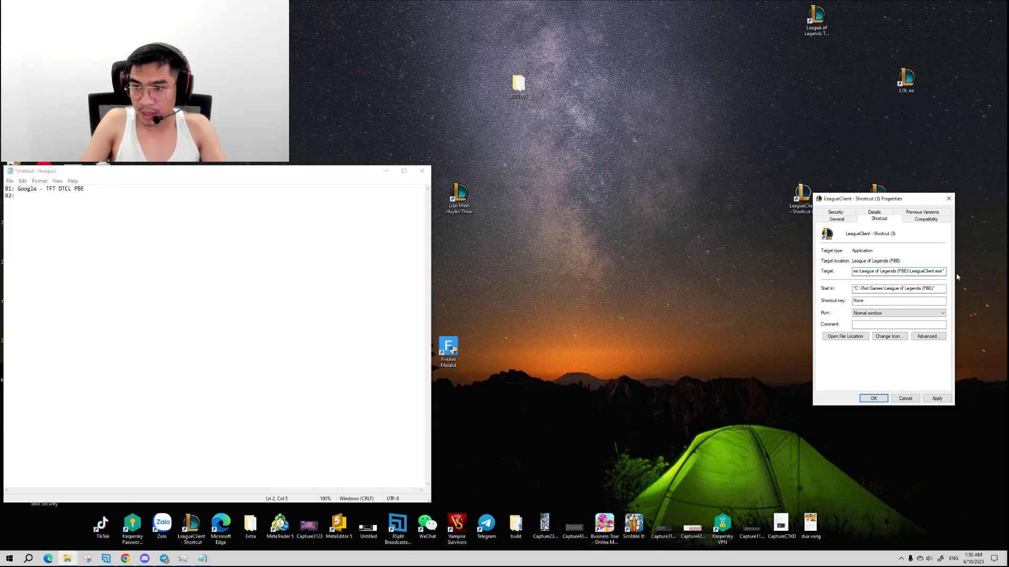
type("--locale=vi_VN")
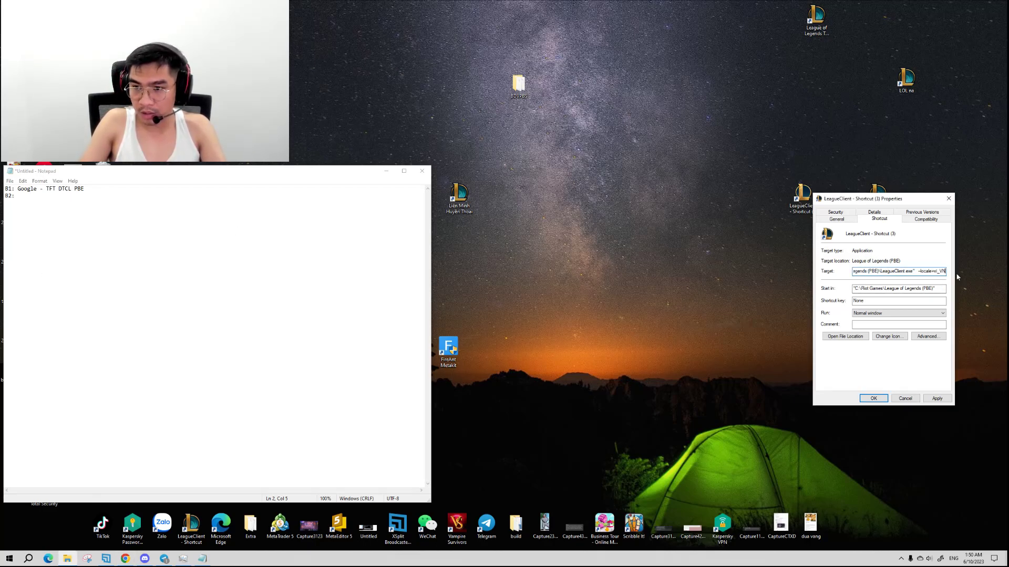
key("Delete")
key("Delete")
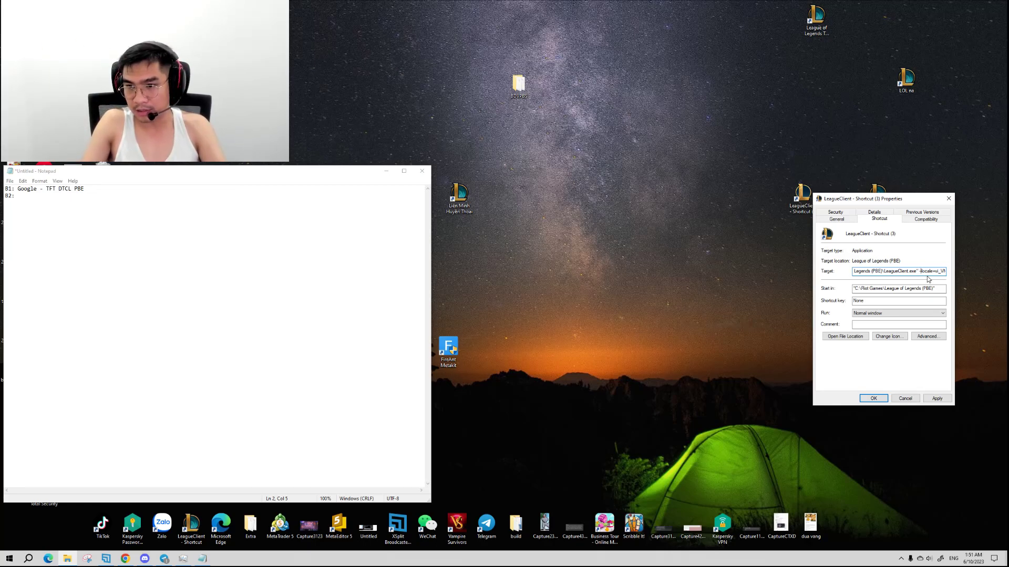
left_click(936, 399)
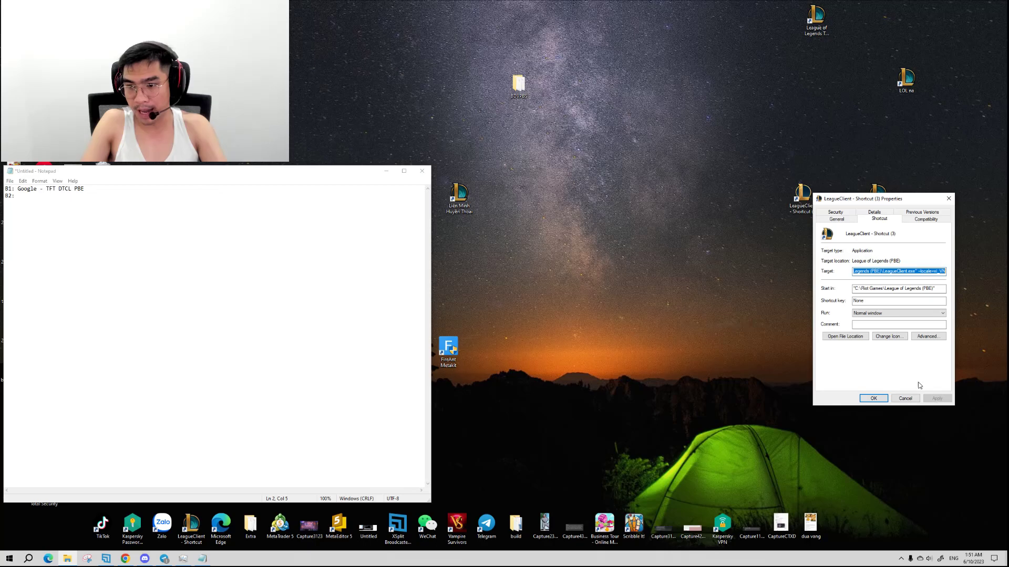
left_click(874, 399)
Step: Complete the B2 note with "Vao thu muc Riot Game" and add the line "B3: Tao Shortcut cho League client"
left_click(24, 197)
type("Vao thu muc Riot Game")
key("Return")
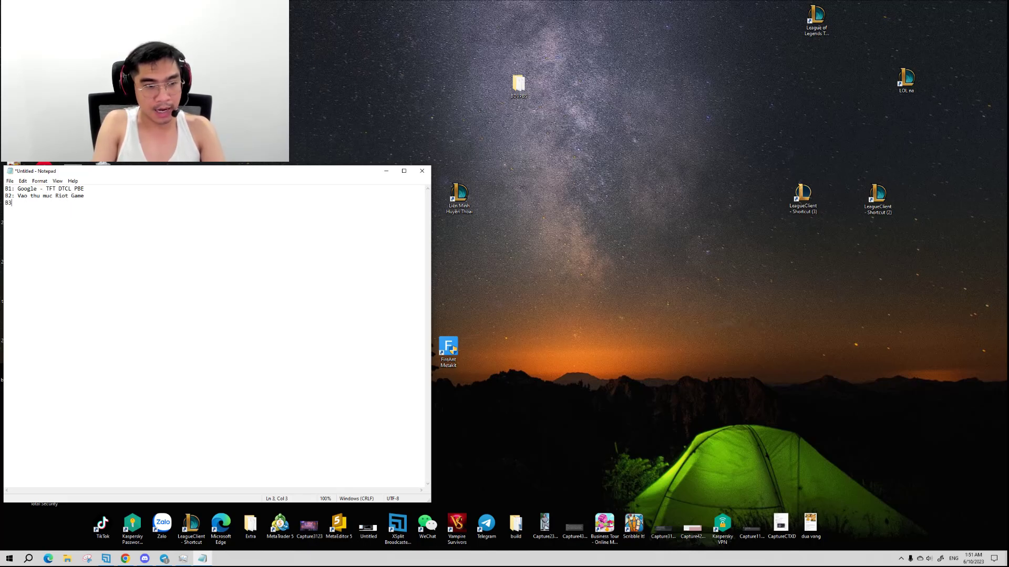
type("Tao Shortcut cho League c")
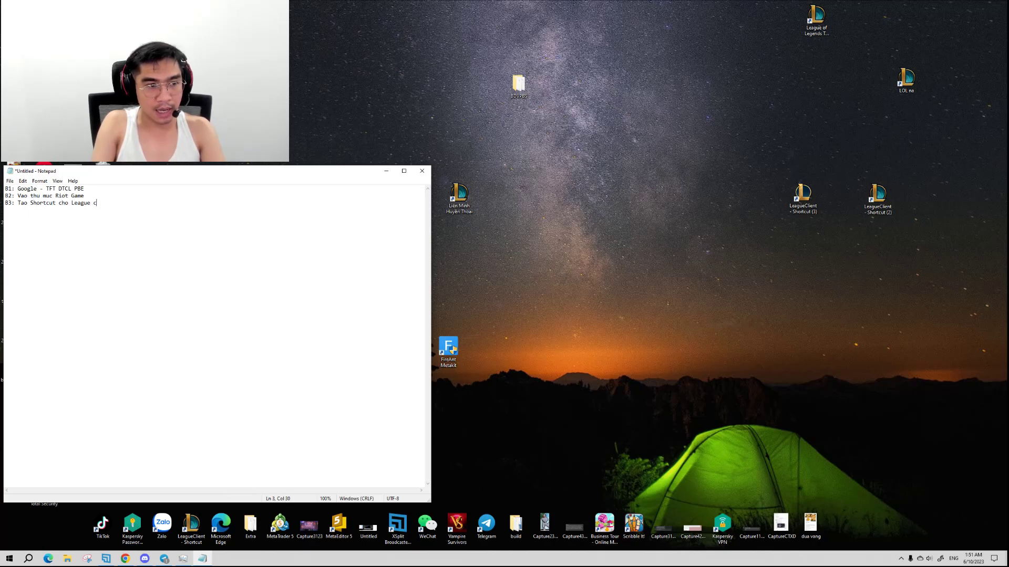
type("lient")
key("Return")
Step: Add the note line "B4: Mo Properites vao target doi duoi"
type("B3")
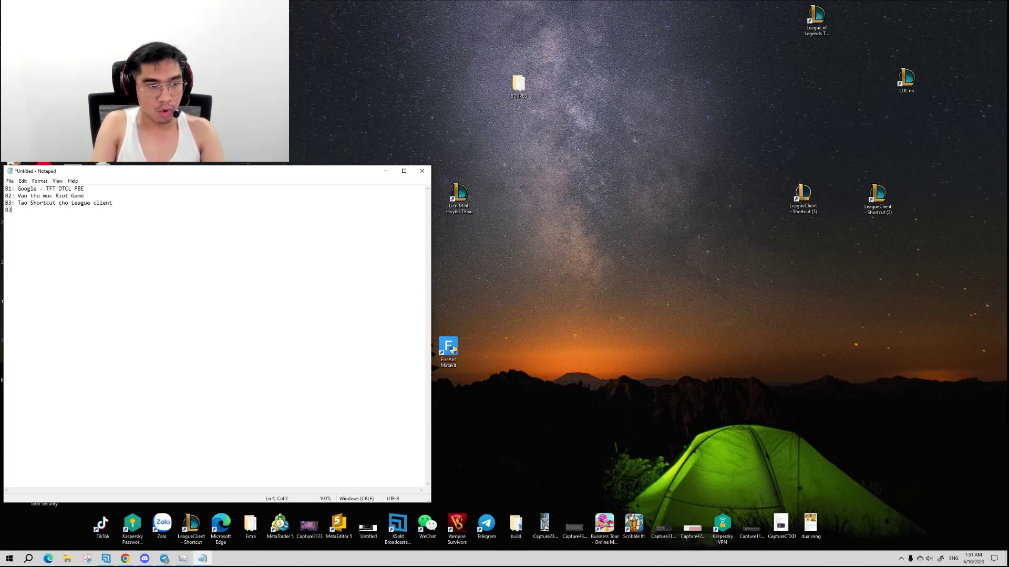
type(": Mo Pr")
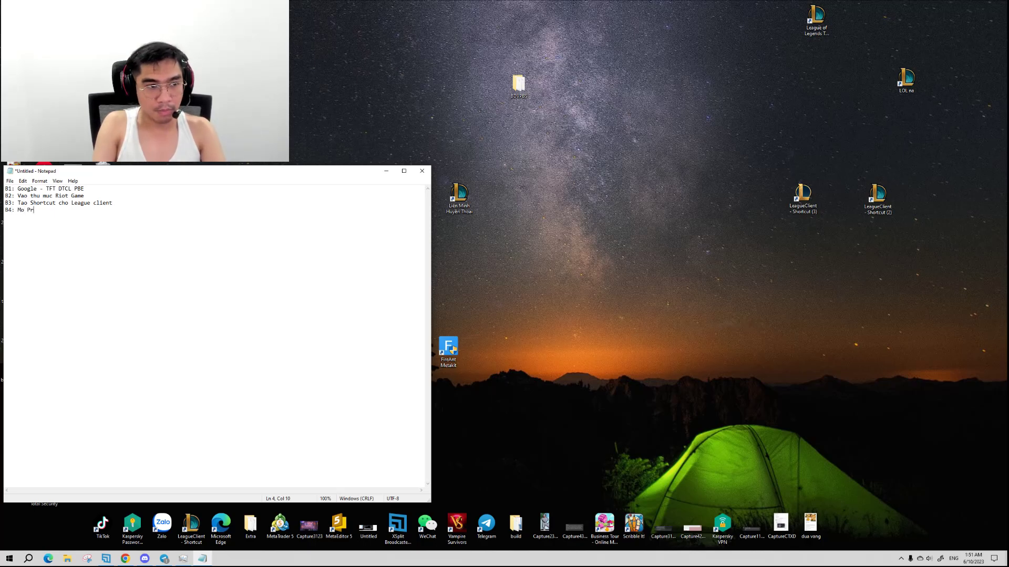
type("operites vao target do")
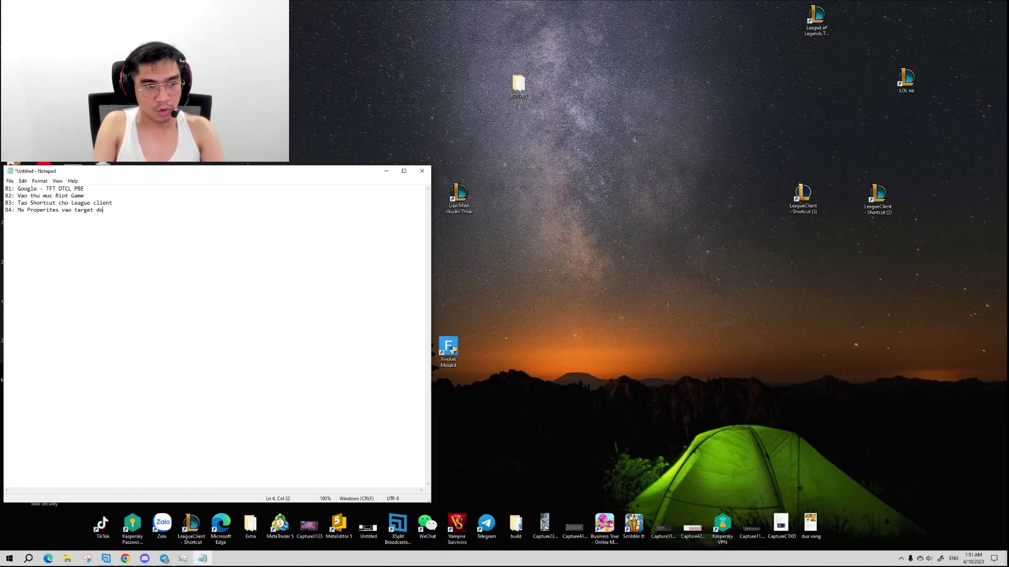
type("i duo")
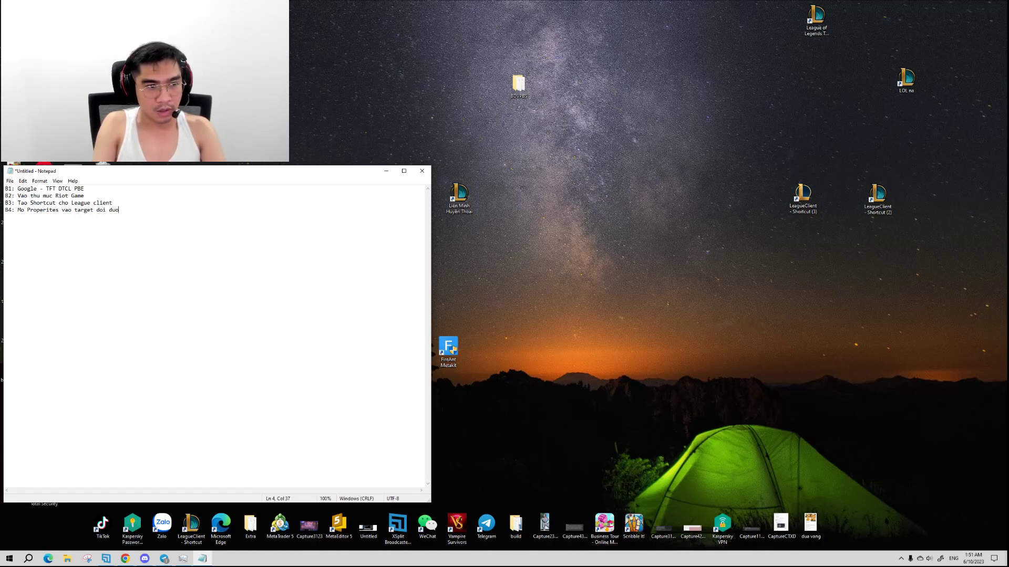
Step: Add --locale=vi_VN on its own line below the B4 note, with one leading space
type("--locale=vi_VN")
left_click(12, 223)
key("BackSpace")
key("BackSpace")
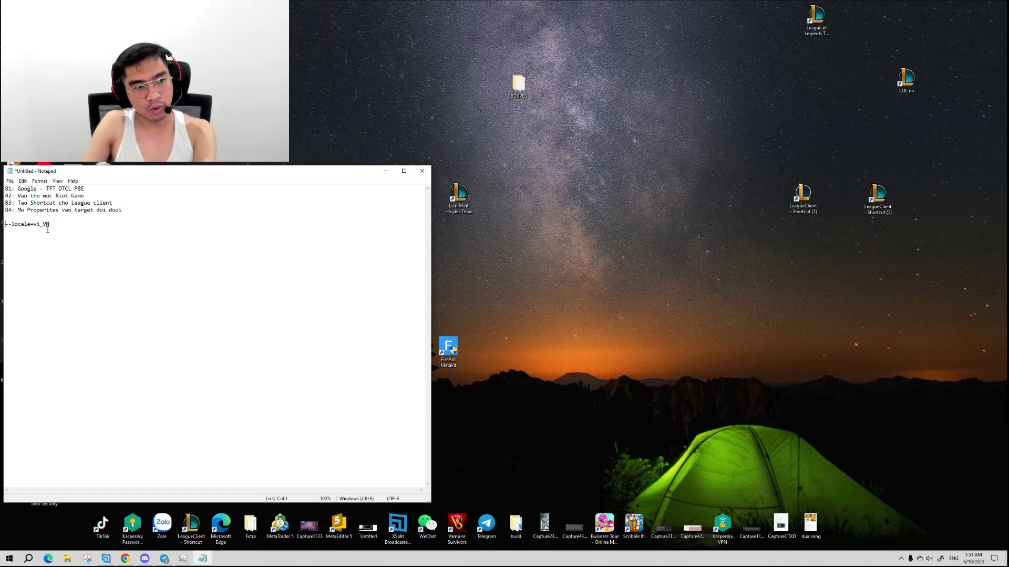
left_click(7, 223)
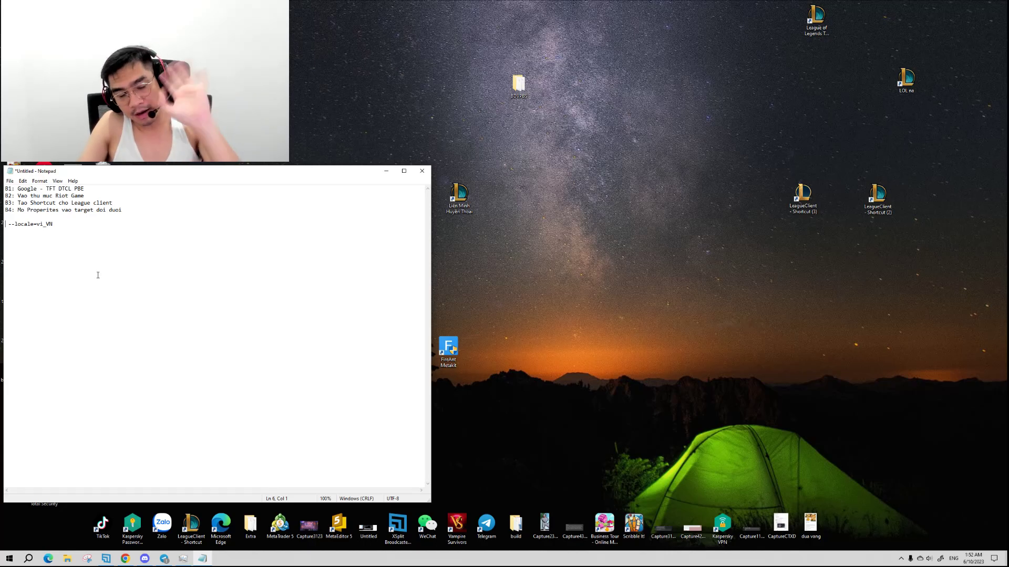
key("alt+Tab")
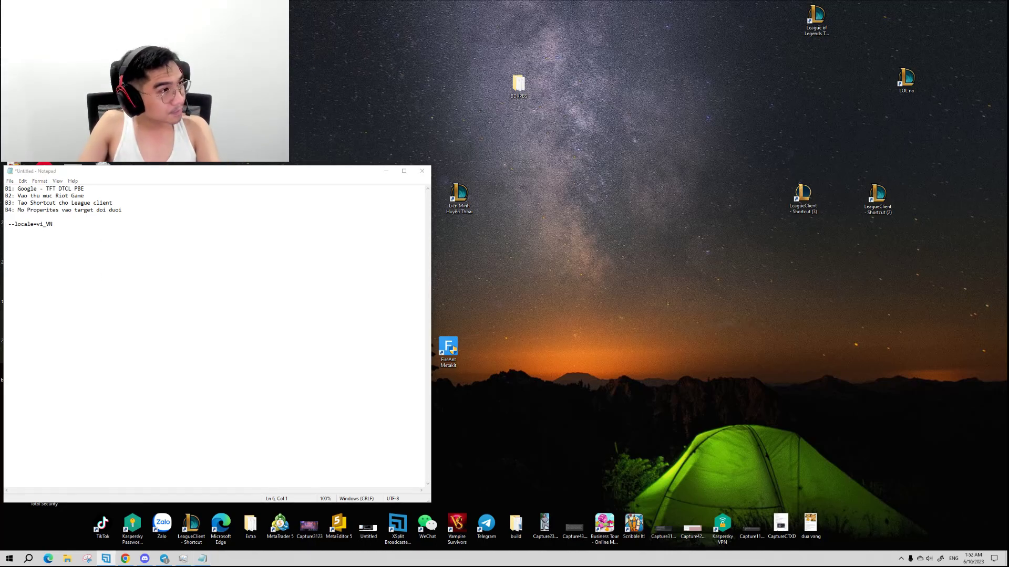